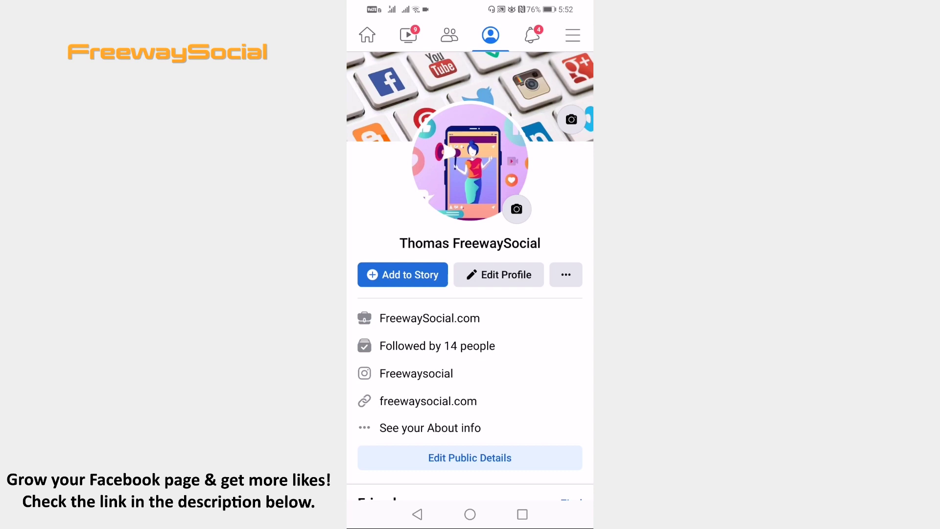
Step: Open Settings from the main menu's Settings & privacy section
{"action": "left_click", "coordinate": [572, 34]}
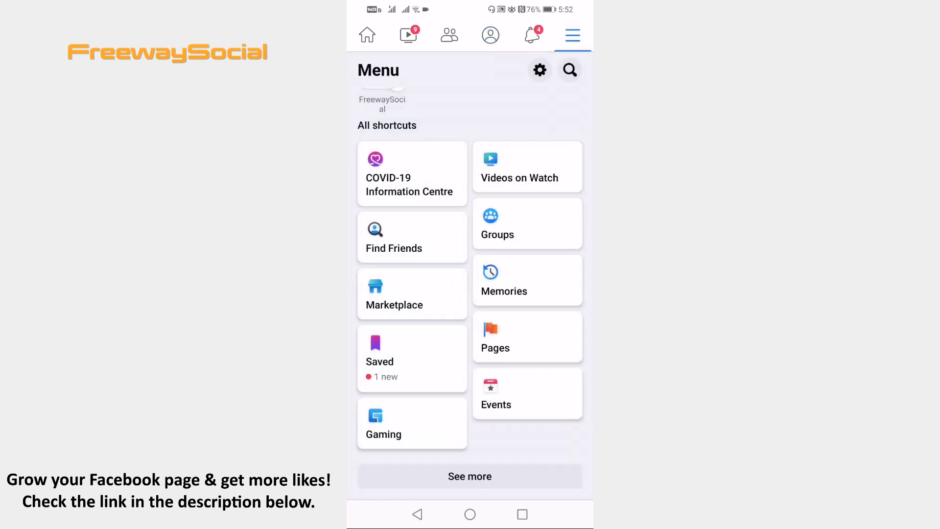
{"action": "scroll", "coordinate": [470, 294], "scroll_direction": "down", "scroll_amount": 3}
{"action": "left_click", "coordinate": [437, 433]}
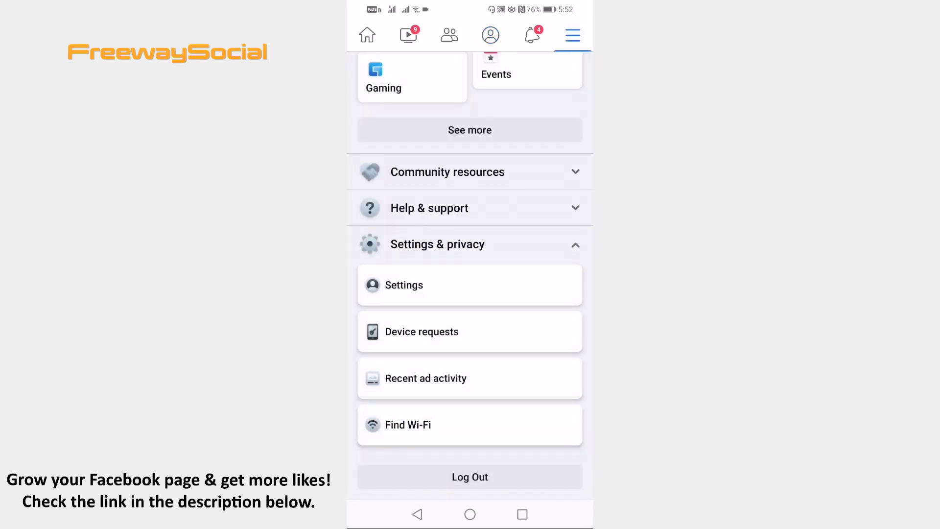
{"action": "left_click", "coordinate": [404, 285]}
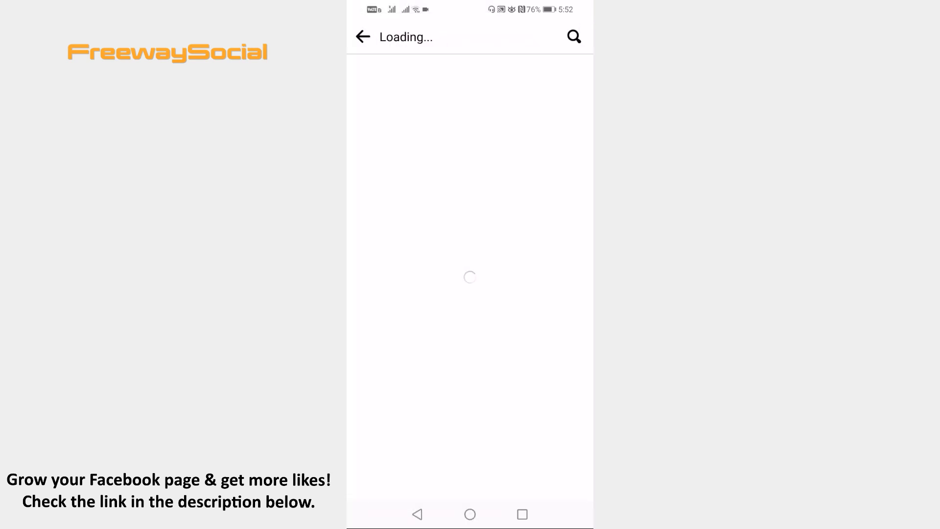
{"action": "scroll", "coordinate": [471, 294], "scroll_direction": "down", "scroll_amount": 10}
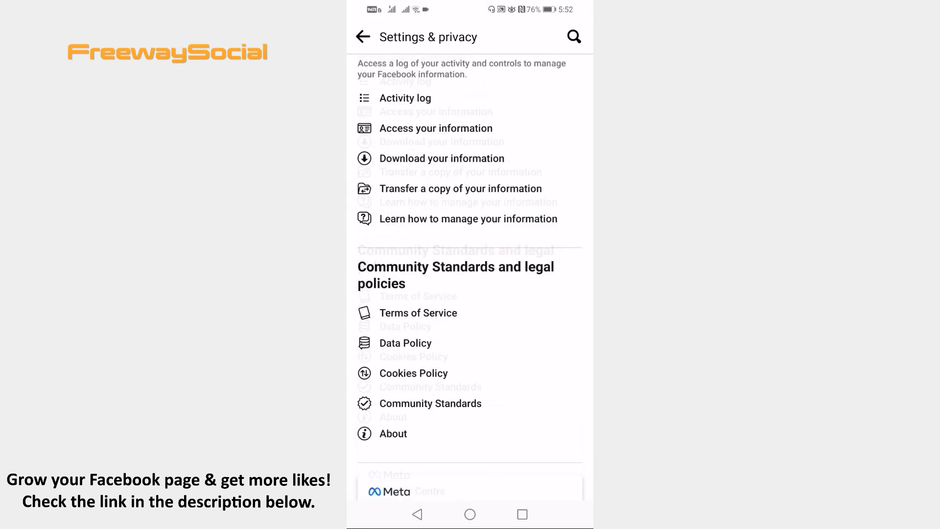
Step: On Download your information, deselect all categories and tick only Messages
{"action": "left_click", "coordinate": [417, 315]}
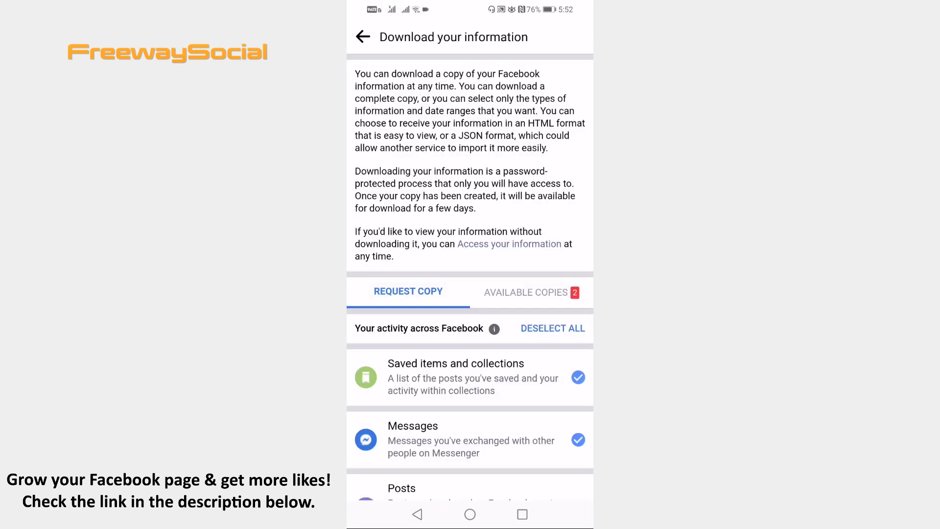
{"action": "scroll", "coordinate": [470, 293], "scroll_direction": "down", "scroll_amount": 2}
{"action": "left_click", "coordinate": [552, 253]}
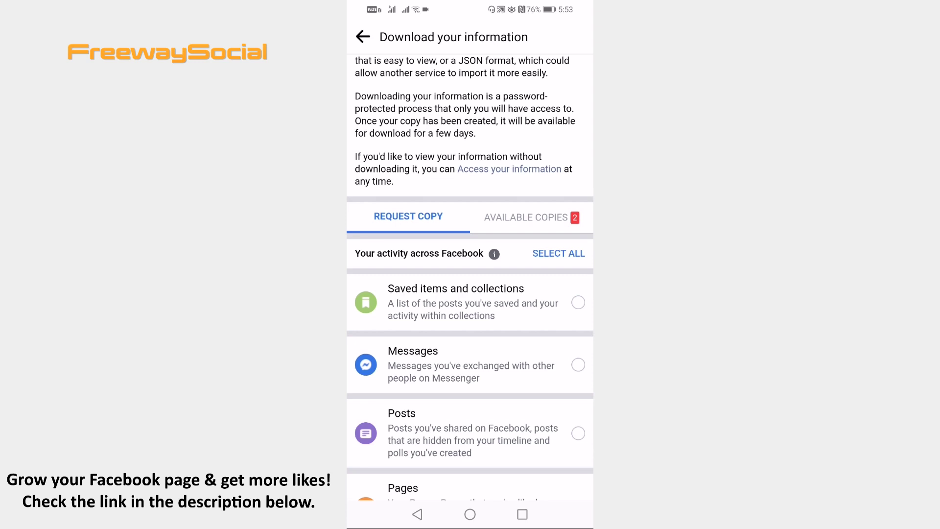
{"action": "left_click", "coordinate": [578, 364]}
{"action": "scroll", "coordinate": [470, 294], "scroll_direction": "down", "scroll_amount": 5}
{"action": "scroll", "coordinate": [470, 294], "scroll_direction": "down", "scroll_amount": 5}
{"action": "scroll", "coordinate": [471, 294], "scroll_direction": "down", "scroll_amount": 5}
{"action": "scroll", "coordinate": [470, 294], "scroll_direction": "down", "scroll_amount": 5}
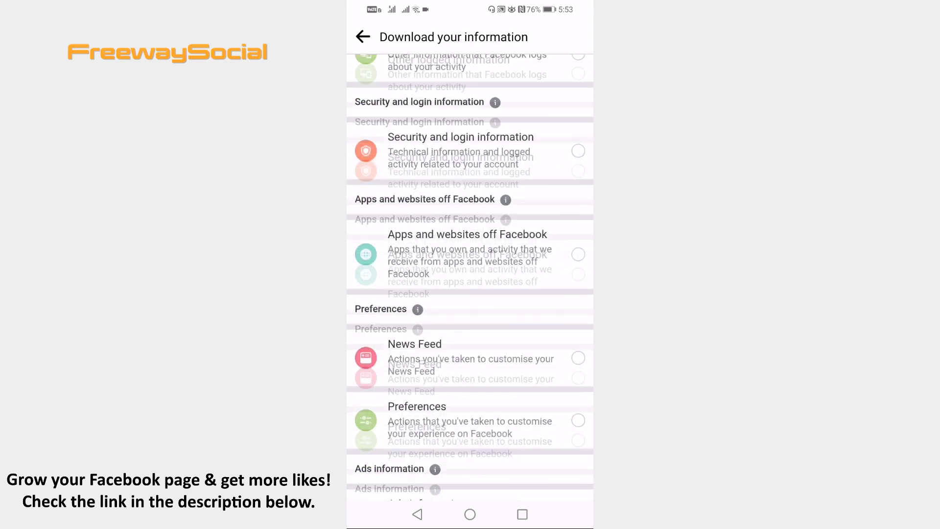
{"action": "scroll", "coordinate": [471, 294], "scroll_direction": "down", "scroll_amount": 5}
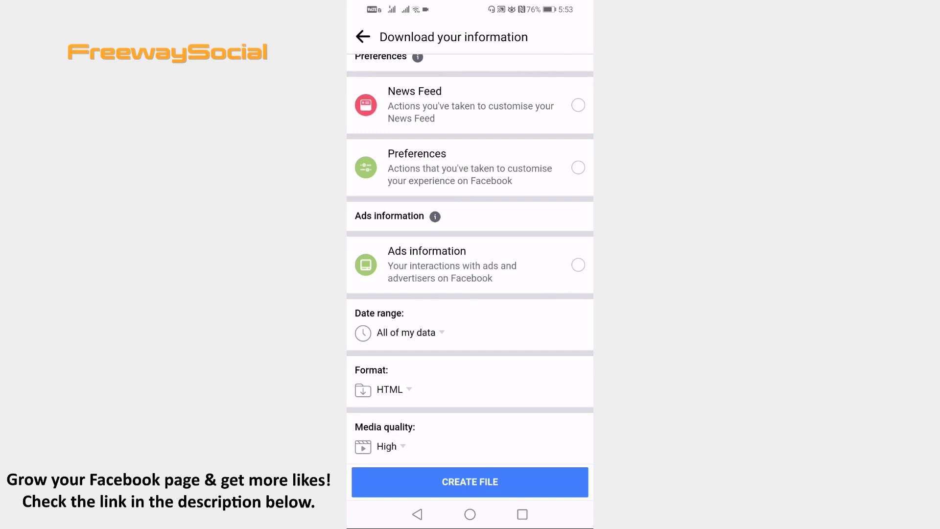